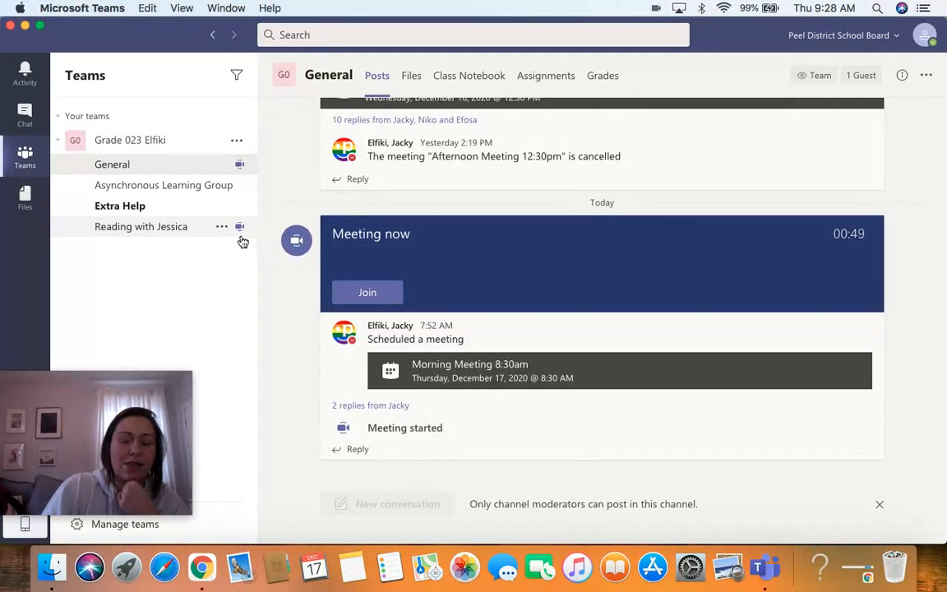
Open the General channel's Class Notebook and show its navigation pane.
{"action": "left_click", "coordinate": [156, 227]}
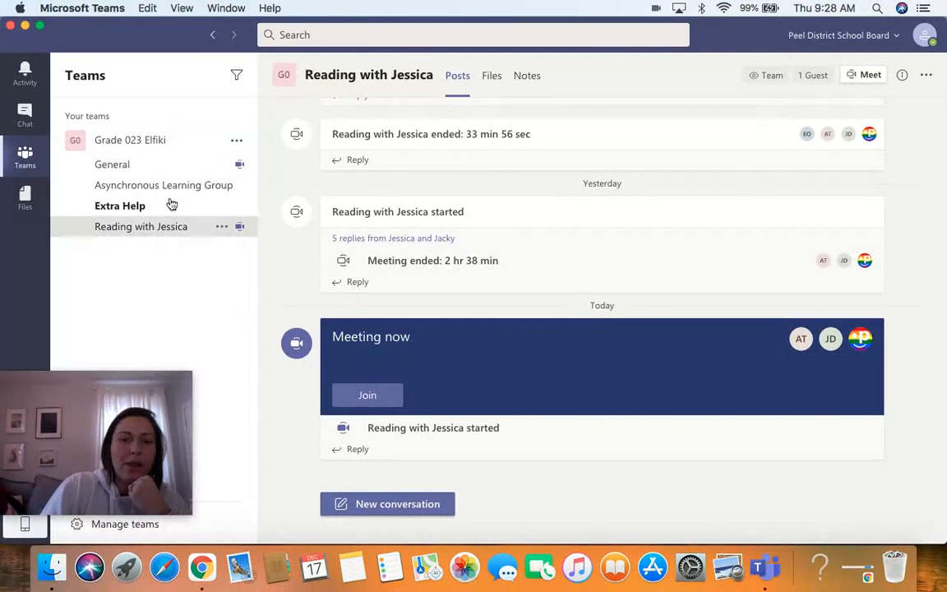
{"action": "left_click", "coordinate": [139, 172]}
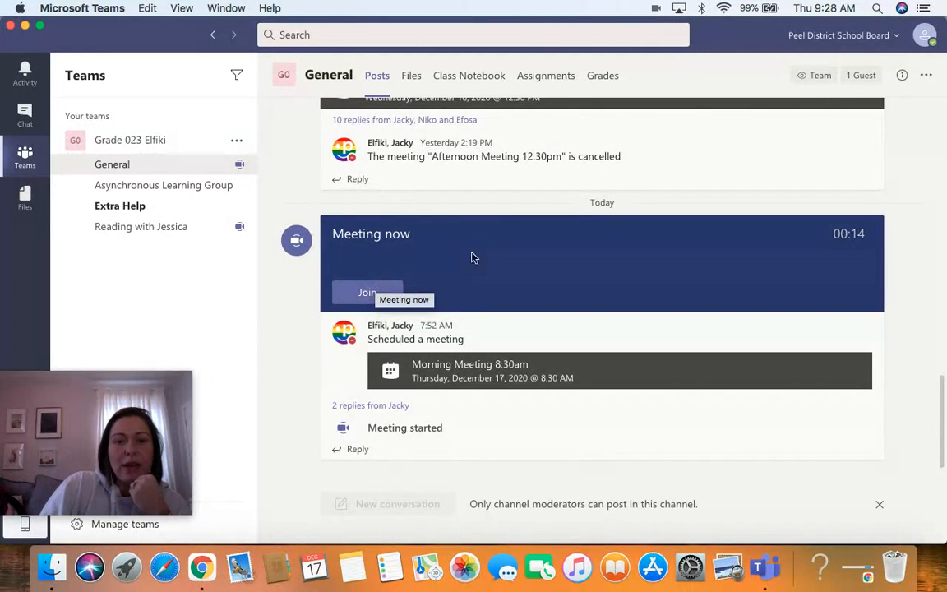
{"action": "left_click", "coordinate": [471, 82]}
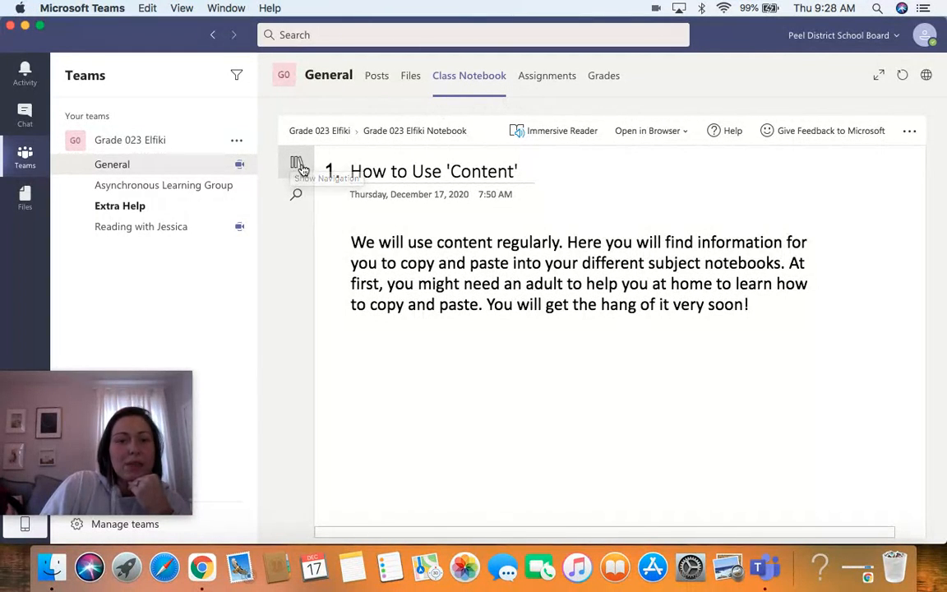
{"action": "left_click", "coordinate": [299, 164]}
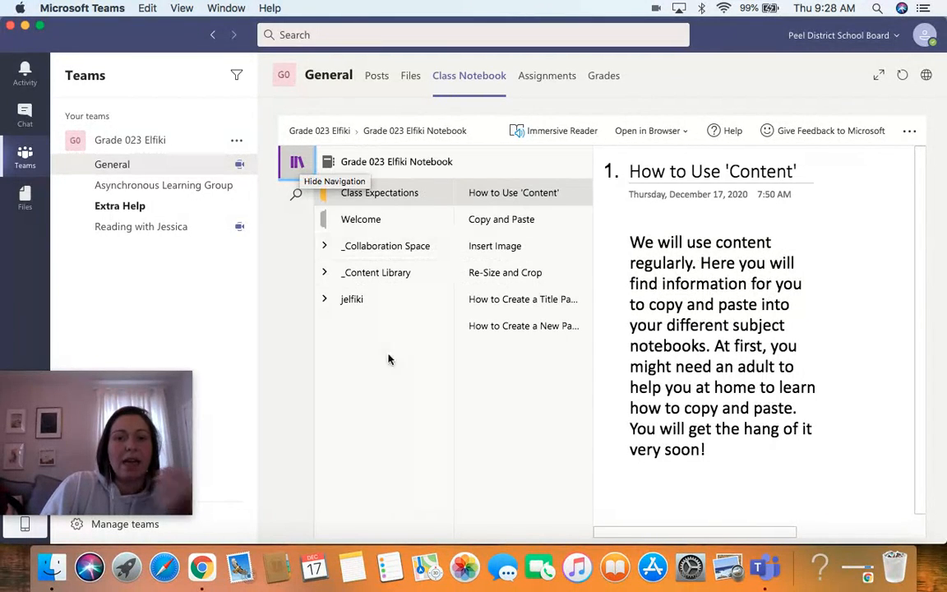
Expand the jelfiki section group and open the Health section.
{"action": "left_click", "coordinate": [325, 300]}
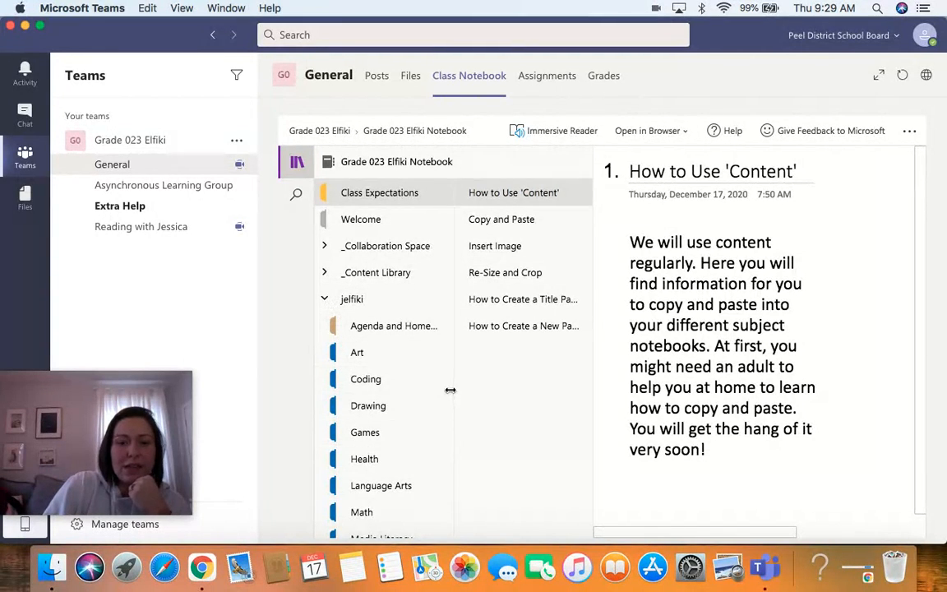
{"action": "left_click_drag", "start_coordinate": [445, 363], "coordinate": [446, 465]}
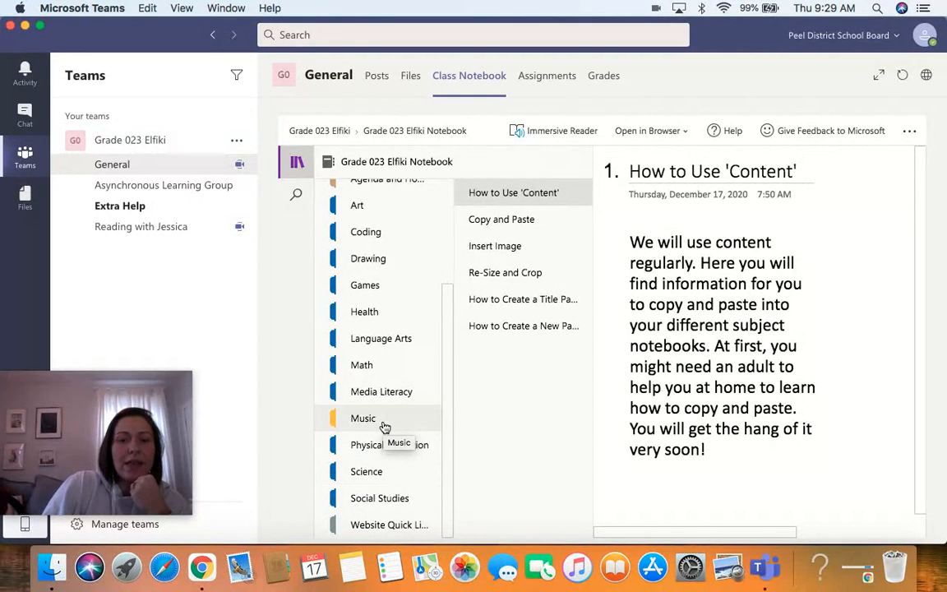
{"action": "left_click_drag", "start_coordinate": [445, 425], "coordinate": [435, 374]}
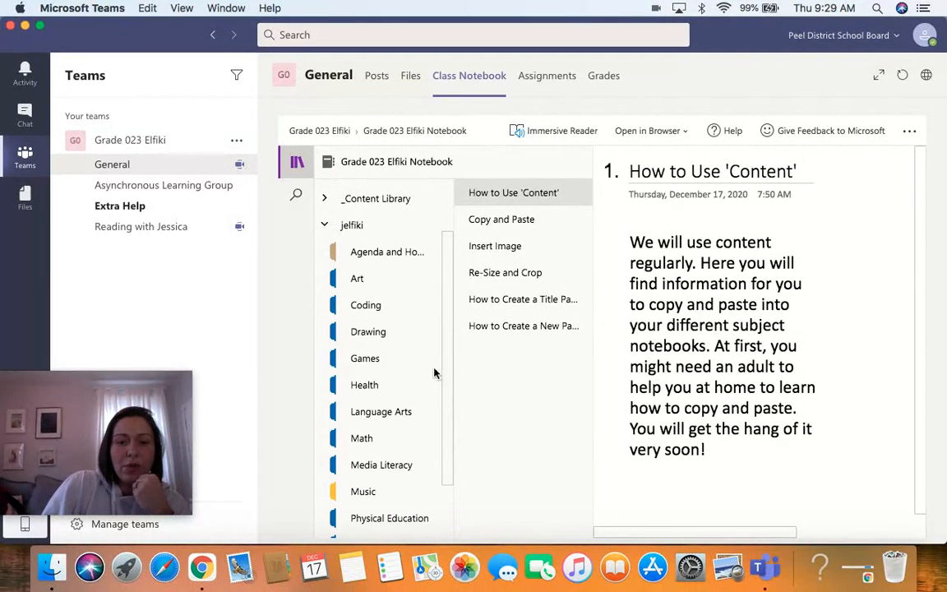
{"action": "left_click", "coordinate": [368, 388]}
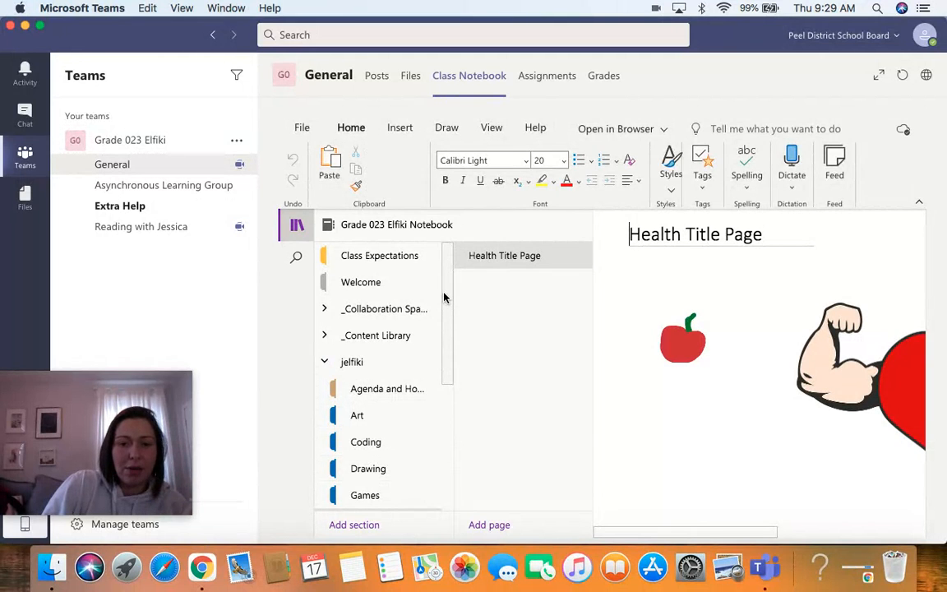
Examine the whole Health Title Page, toggling the navigation pane to see the full layout.
{"action": "left_click_drag", "start_coordinate": [447, 277], "coordinate": [446, 363]}
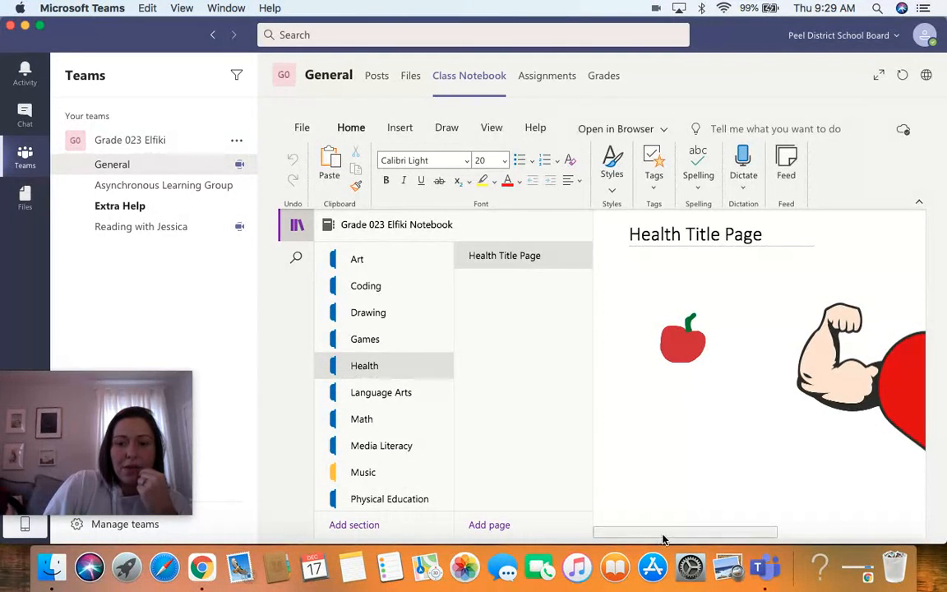
{"action": "scroll", "coordinate": [673, 531], "scroll_direction": "right", "scroll_amount": 5}
{"action": "left_click_drag", "start_coordinate": [699, 526], "coordinate": [643, 526]}
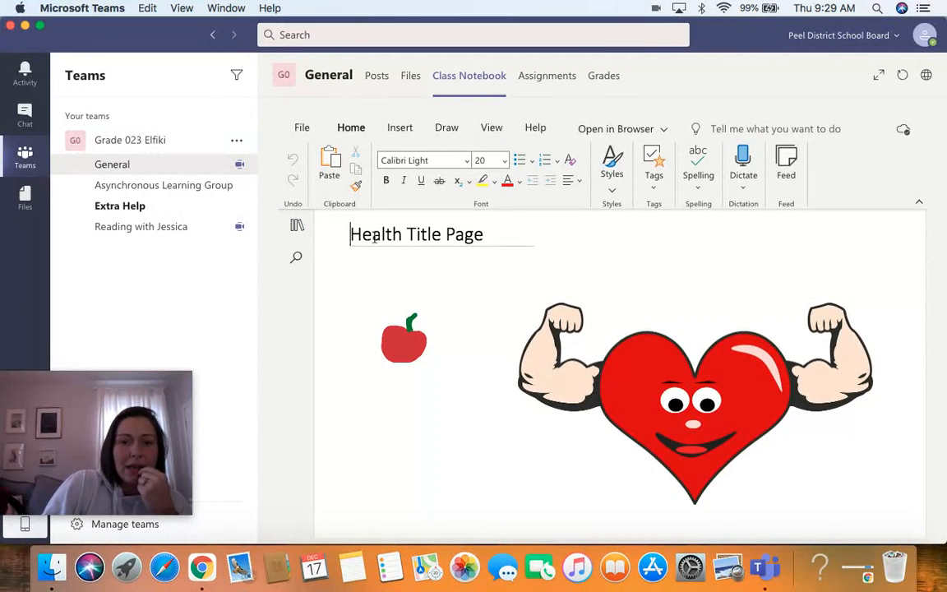
{"action": "double_click", "coordinate": [401, 234]}
{"action": "left_click", "coordinate": [403, 234]}
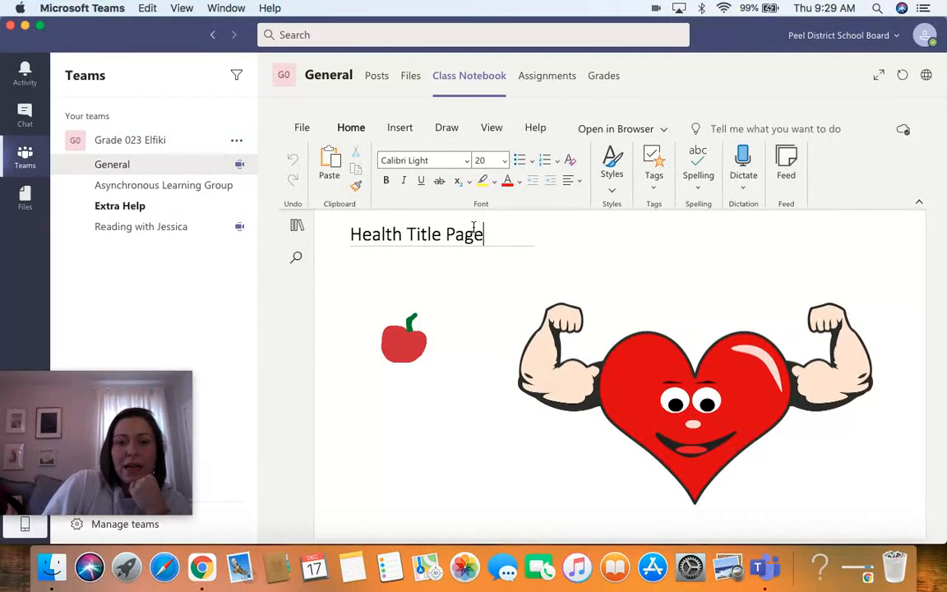
{"action": "left_click", "coordinate": [298, 228]}
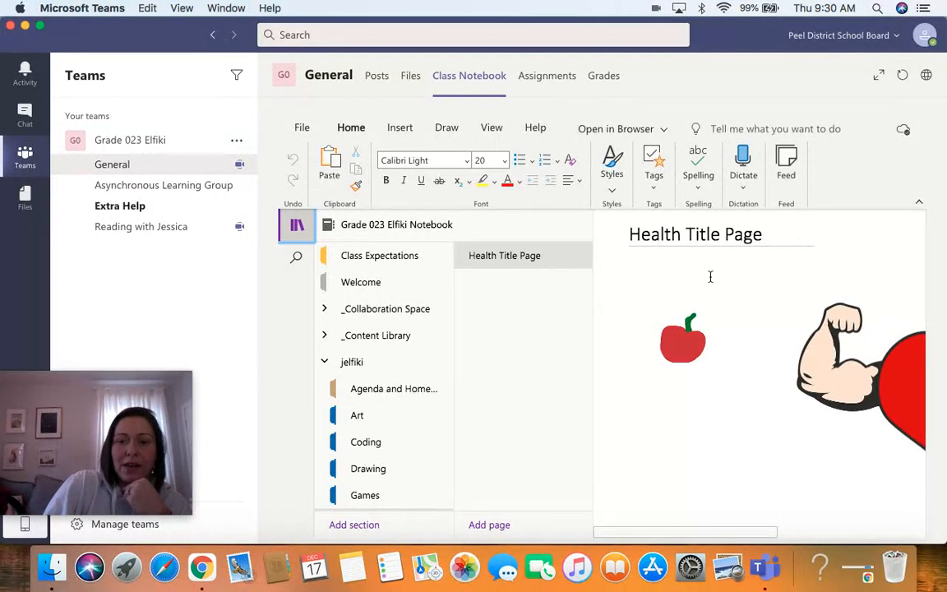
{"action": "left_click", "coordinate": [296, 227]}
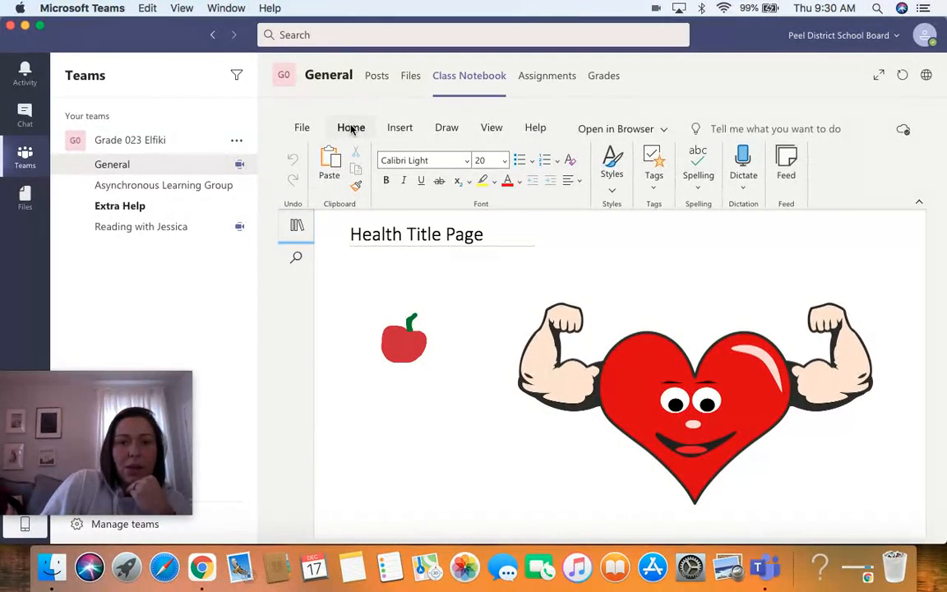
Draw a yellow banana shape below the apple with the Pen tool.
{"action": "left_click", "coordinate": [444, 130]}
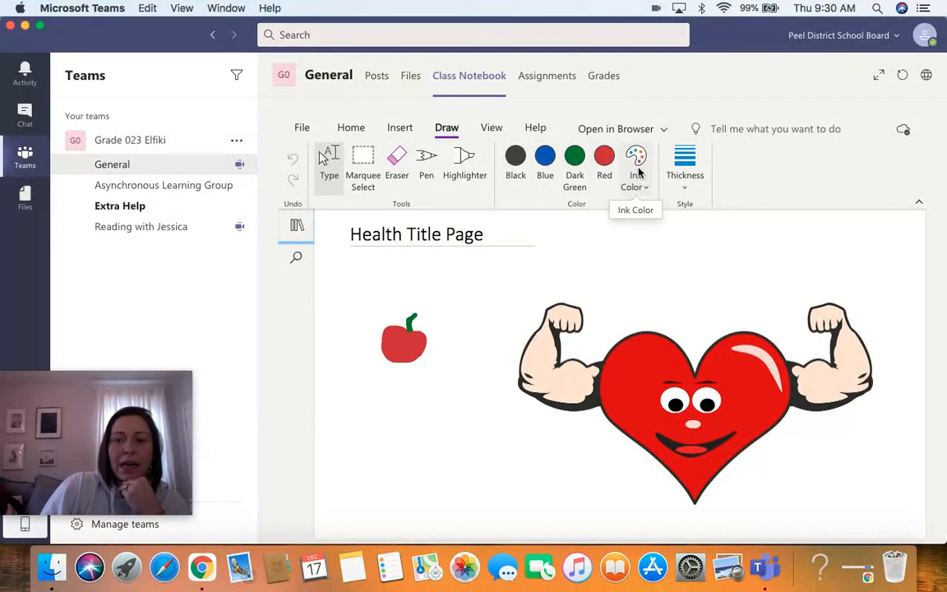
{"action": "left_click", "coordinate": [425, 170]}
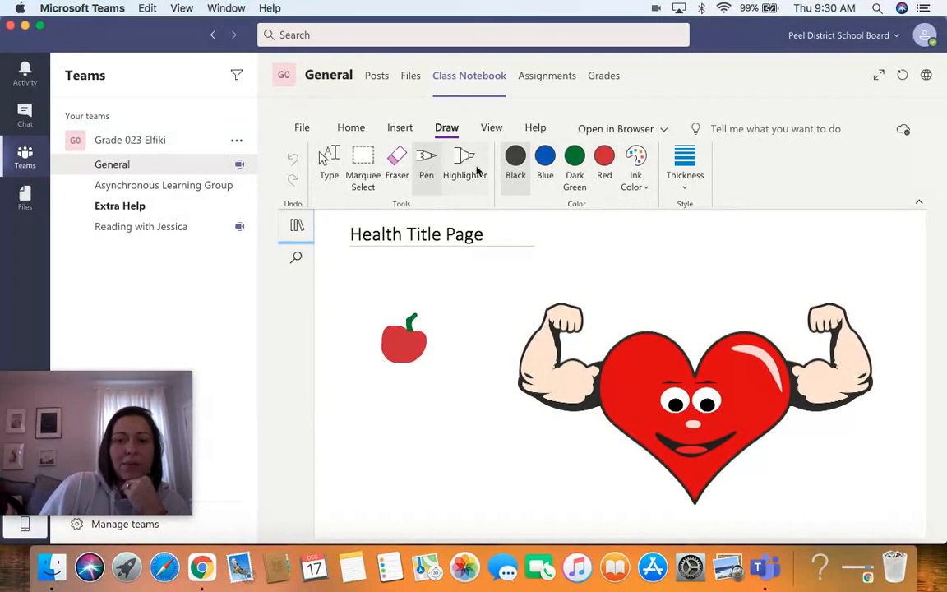
{"action": "left_click", "coordinate": [638, 164]}
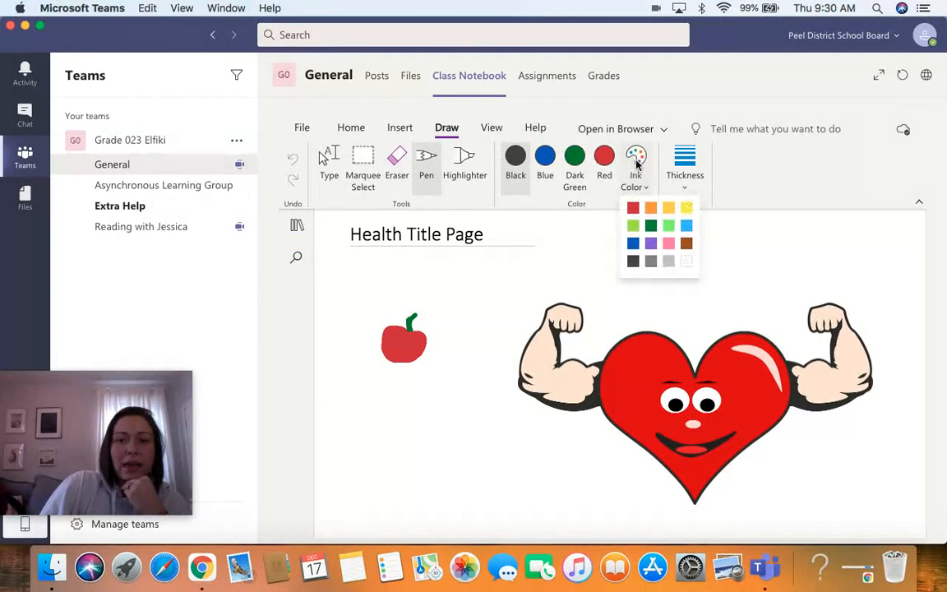
{"action": "left_click", "coordinate": [691, 212]}
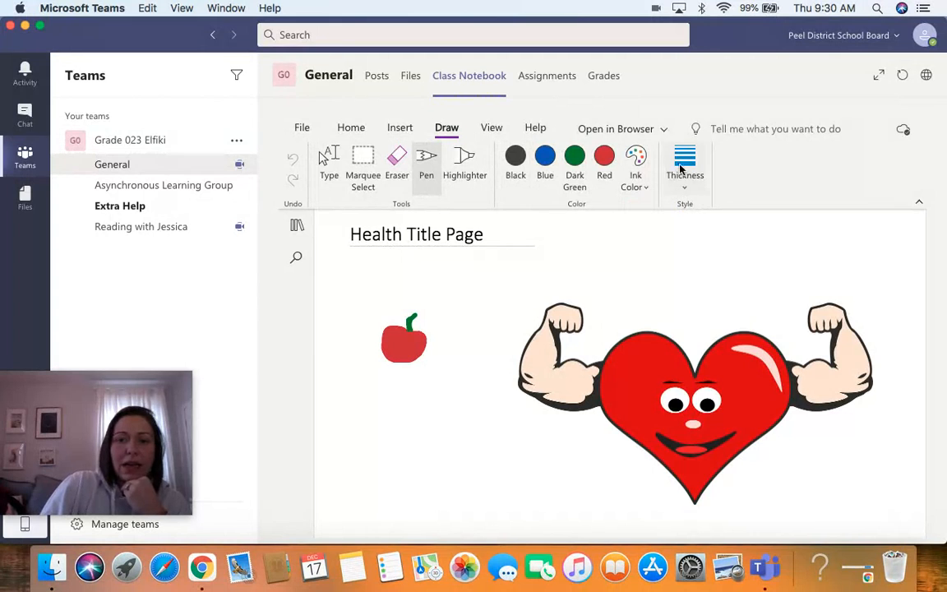
{"action": "left_click", "coordinate": [686, 165]}
{"action": "left_click", "coordinate": [725, 384]}
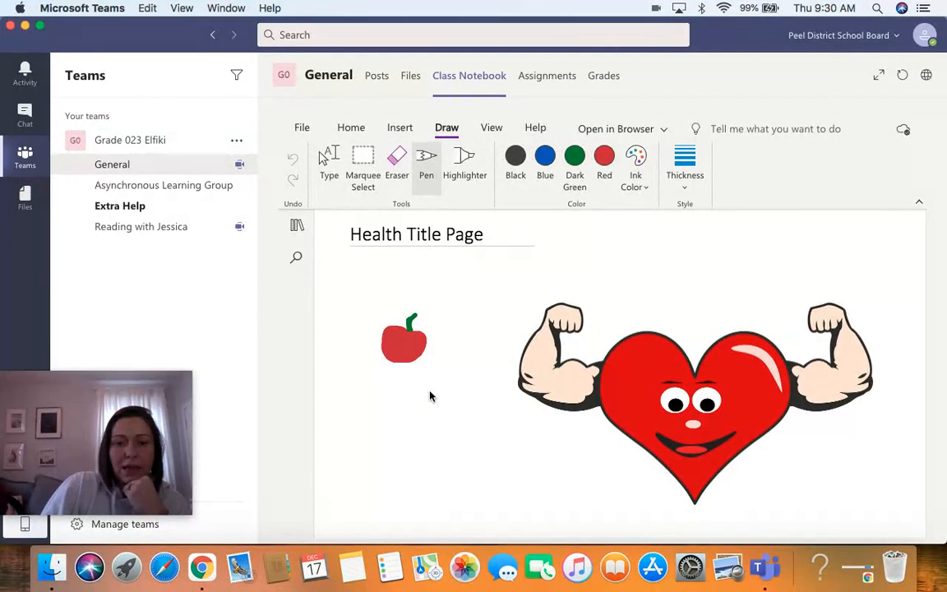
{"action": "mouse_move", "coordinate": [430, 396]}
{"action": "left_mouse_down"}
{"action": "mouse_move", "coordinate": [407, 438]}
{"action": "mouse_move", "coordinate": [442, 463]}
{"action": "mouse_move", "coordinate": [428, 453]}
{"action": "mouse_move", "coordinate": [429, 411]}
{"action": "mouse_move", "coordinate": [411, 446]}
{"action": "left_mouse_up"}
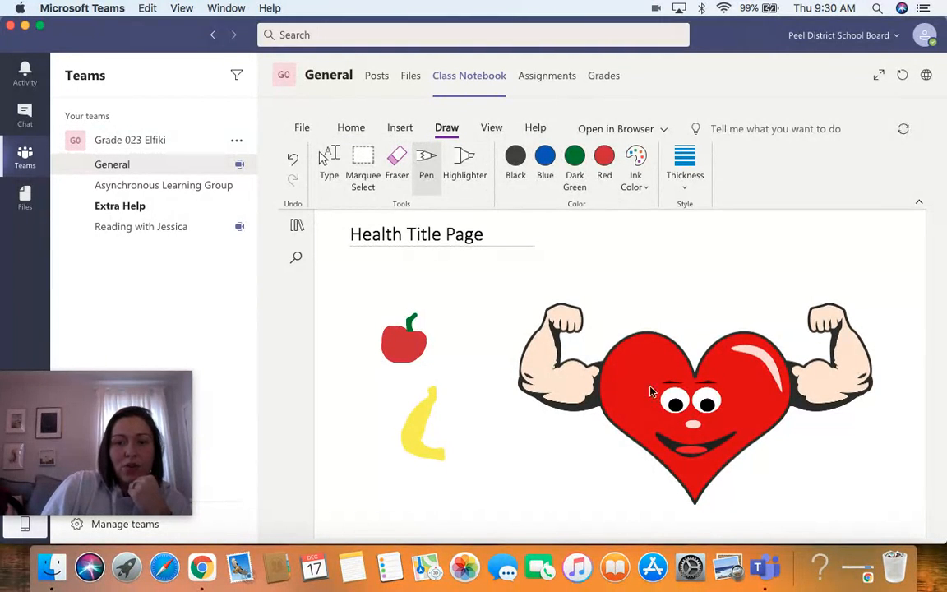
Place a text cursor at the bottom of the page and open the online pictures search.
{"action": "left_click", "coordinate": [399, 129]}
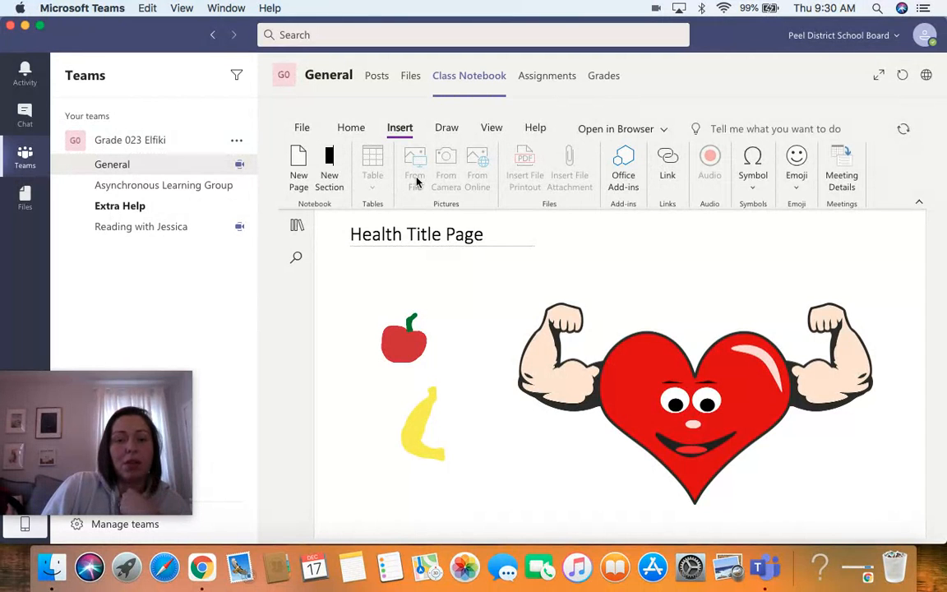
{"action": "left_click", "coordinate": [446, 129]}
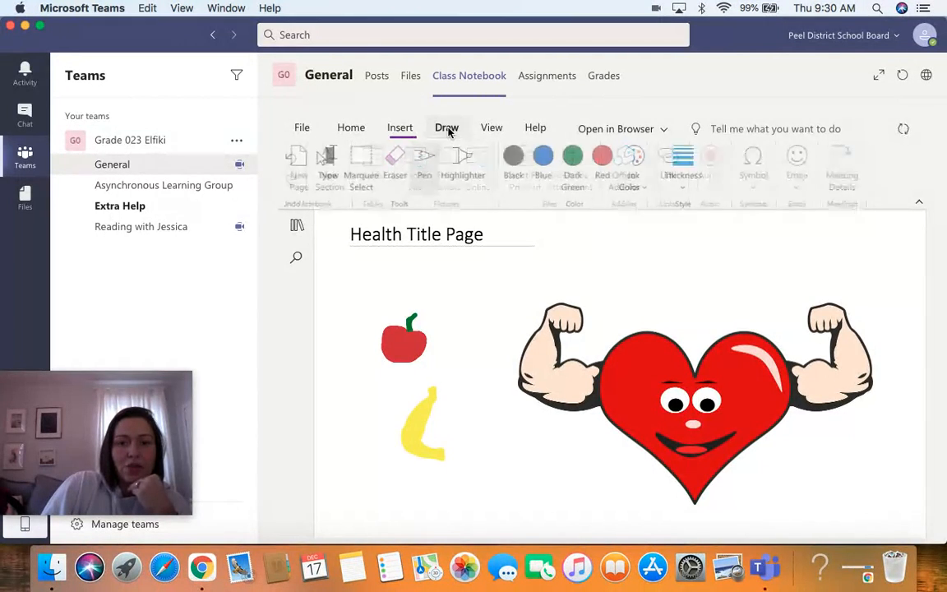
{"action": "left_click", "coordinate": [327, 173]}
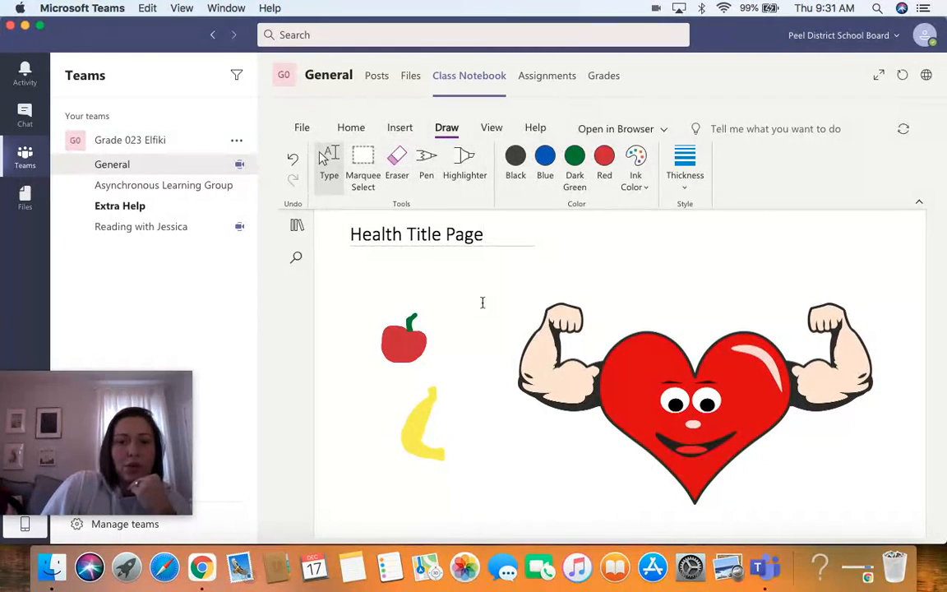
{"action": "left_click", "coordinate": [351, 498]}
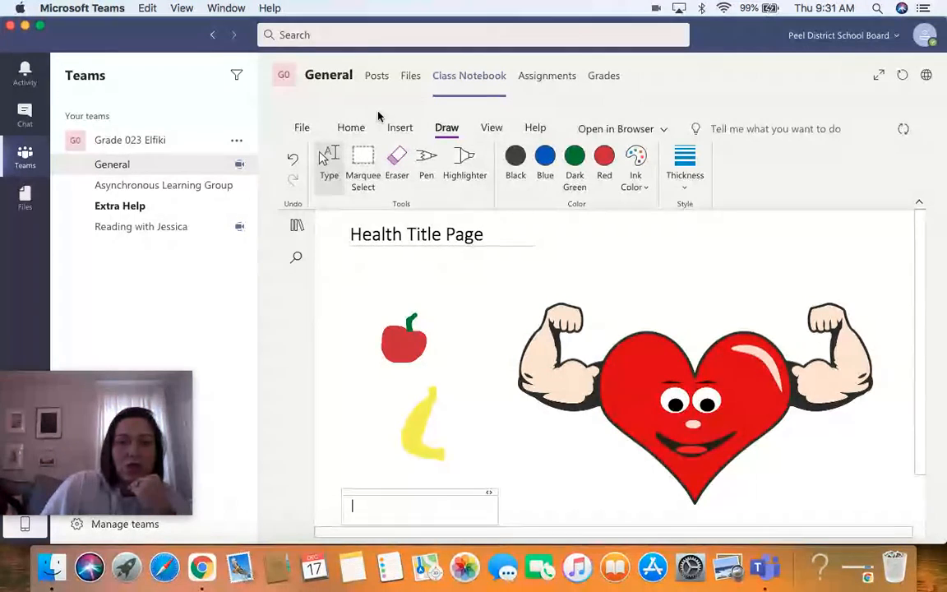
{"action": "left_click", "coordinate": [399, 129]}
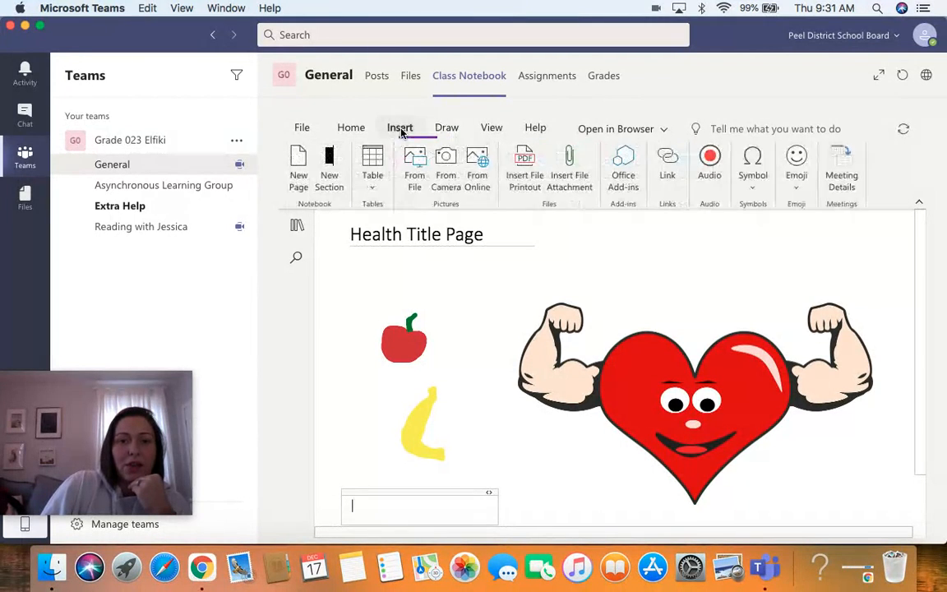
{"action": "left_click", "coordinate": [476, 175]}
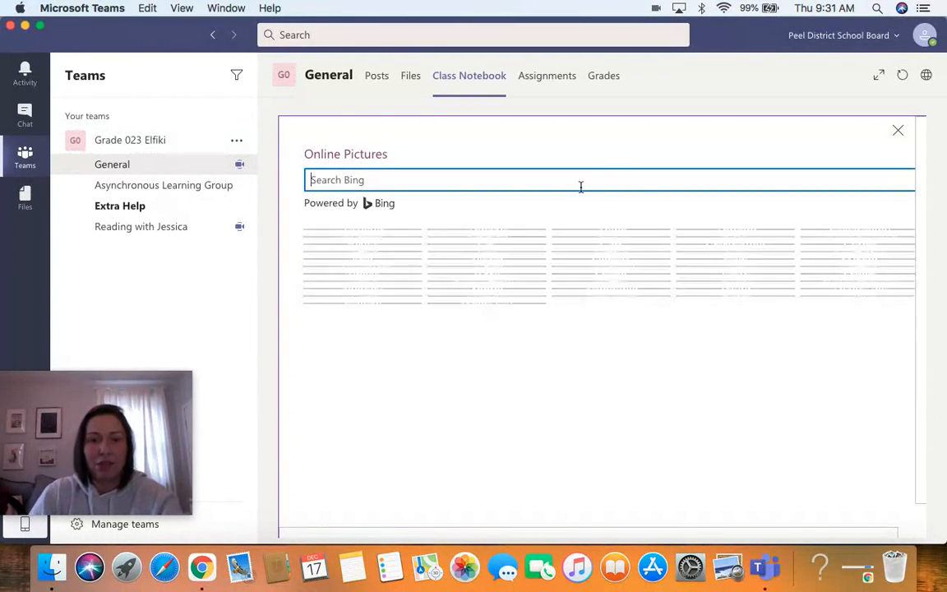
Search online pictures for fruit bowl.
{"action": "type", "text": "banana"}
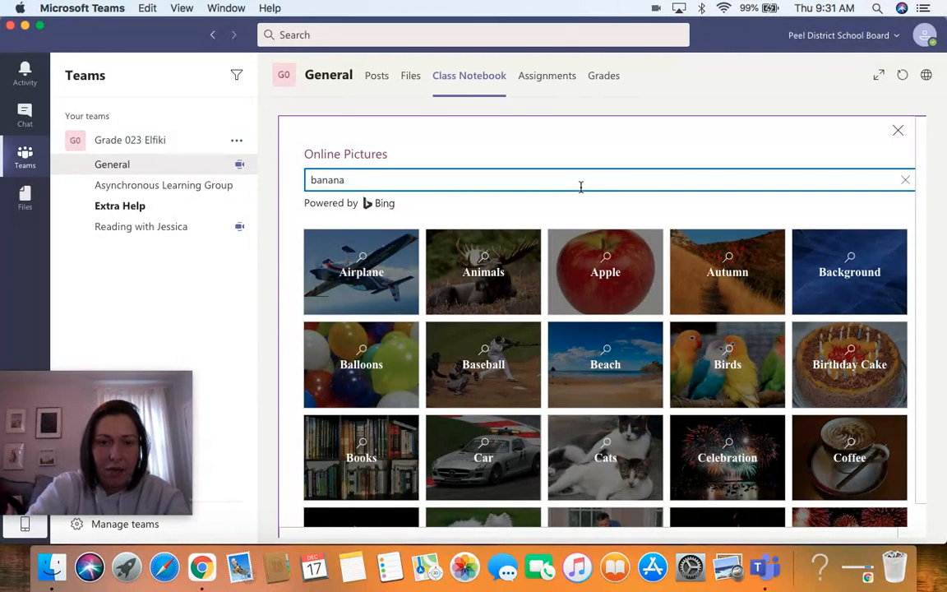
{"action": "key", "text": "BackSpace"}
{"action": "key", "text": "BackSpace"}
{"action": "type", "text": "fruit"}
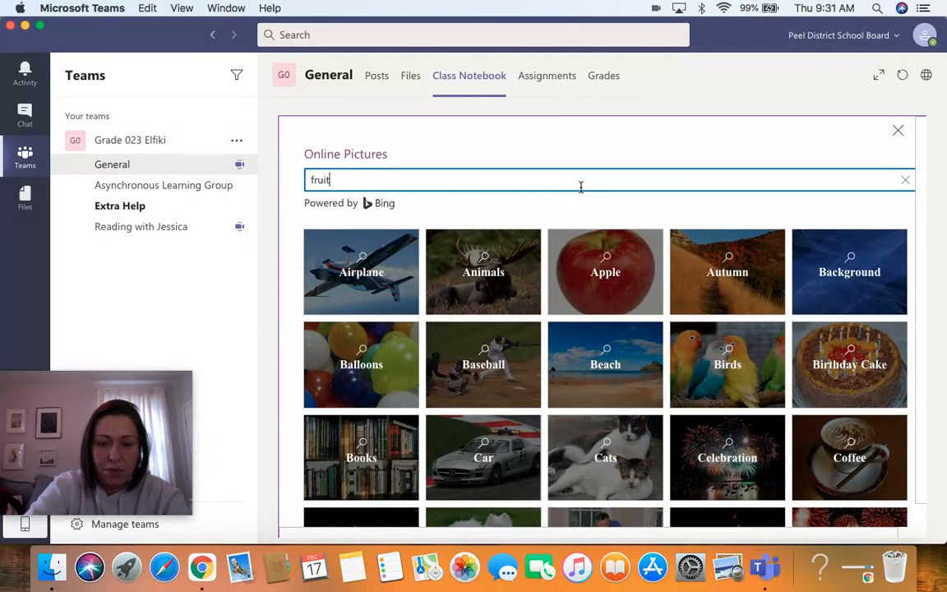
{"action": "key", "text": "BackSpace"}
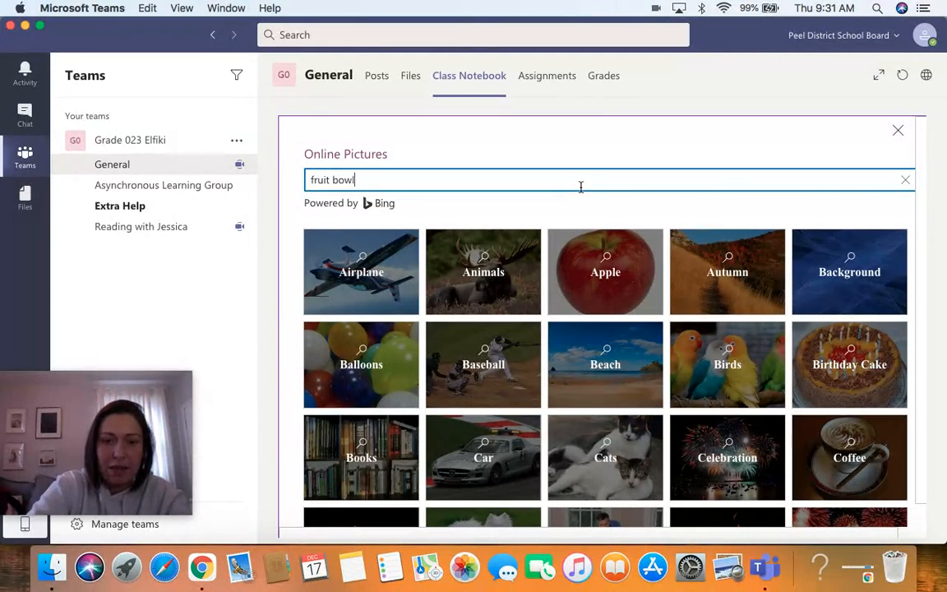
{"action": "type", "text": "wl"}
{"action": "key", "text": "Return"}
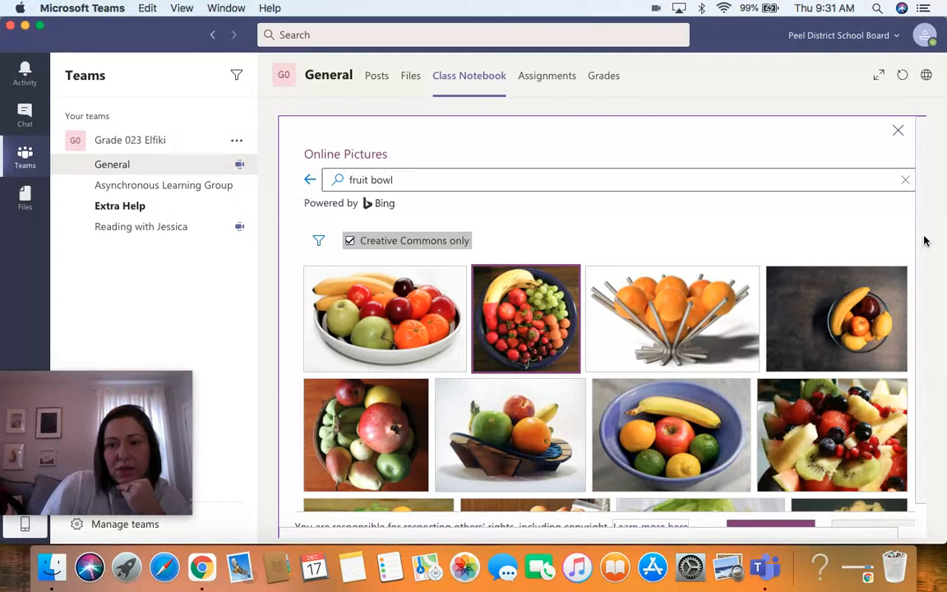
Insert the dark bowl photo with banana, grapes and strawberries into the page.
{"action": "scroll", "coordinate": [922, 254], "scroll_direction": "down", "scroll_amount": 1}
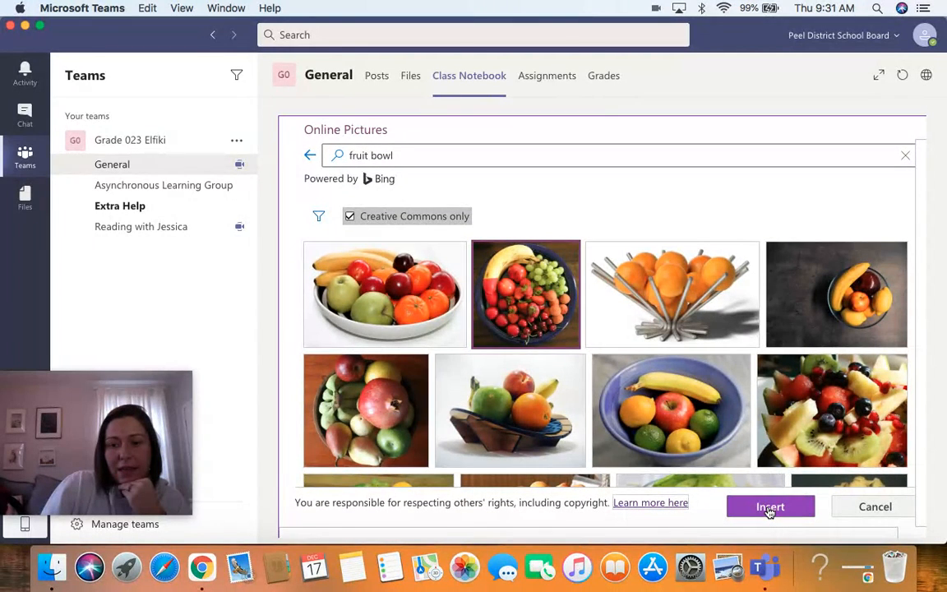
{"action": "left_click", "coordinate": [542, 285]}
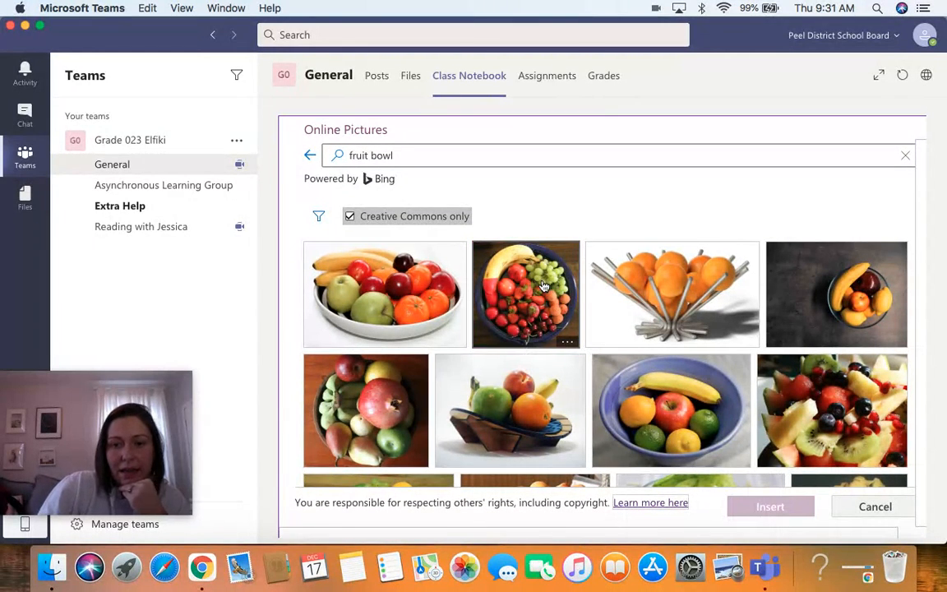
{"action": "left_click", "coordinate": [543, 285]}
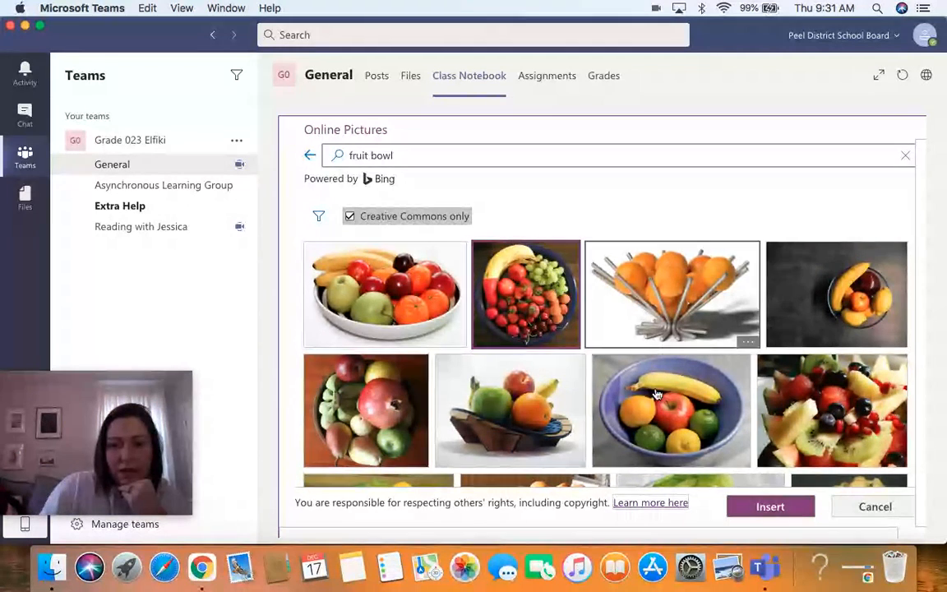
{"action": "left_click", "coordinate": [770, 507]}
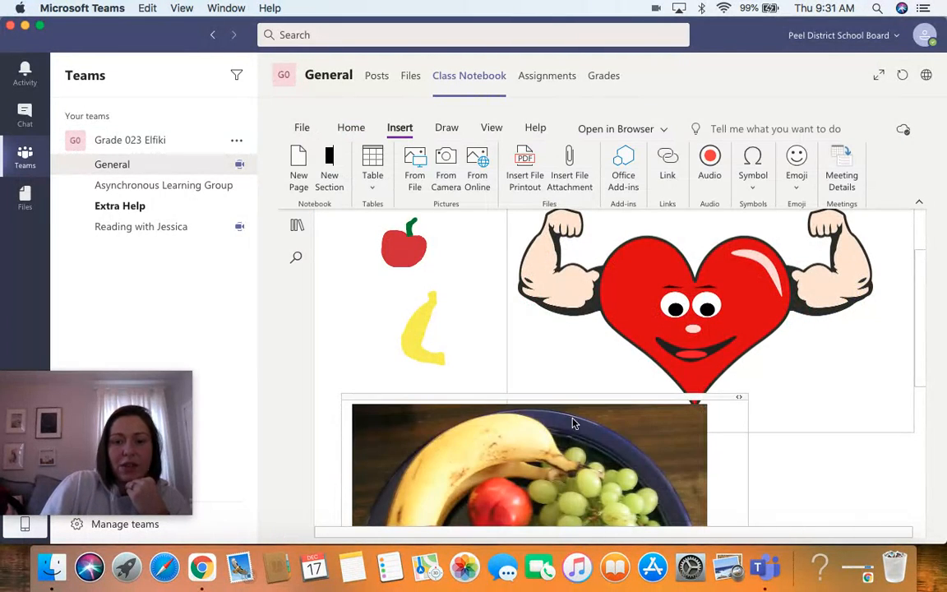
Select the fruit bowl photo and resize it to about a third of its width.
{"action": "scroll", "coordinate": [715, 448], "scroll_direction": "down", "scroll_amount": 3}
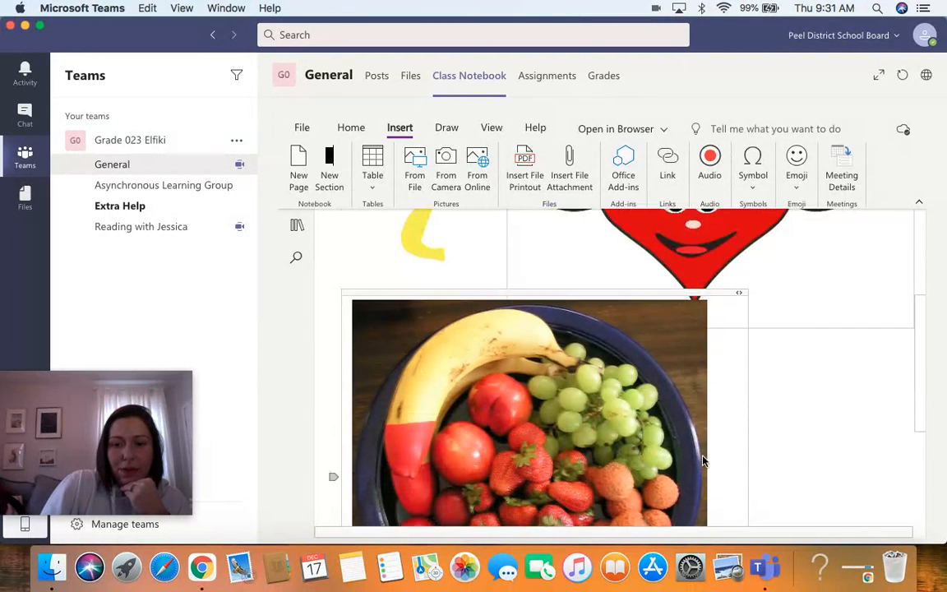
{"action": "scroll", "coordinate": [703, 460], "scroll_direction": "down", "scroll_amount": 4}
{"action": "left_click", "coordinate": [674, 466]}
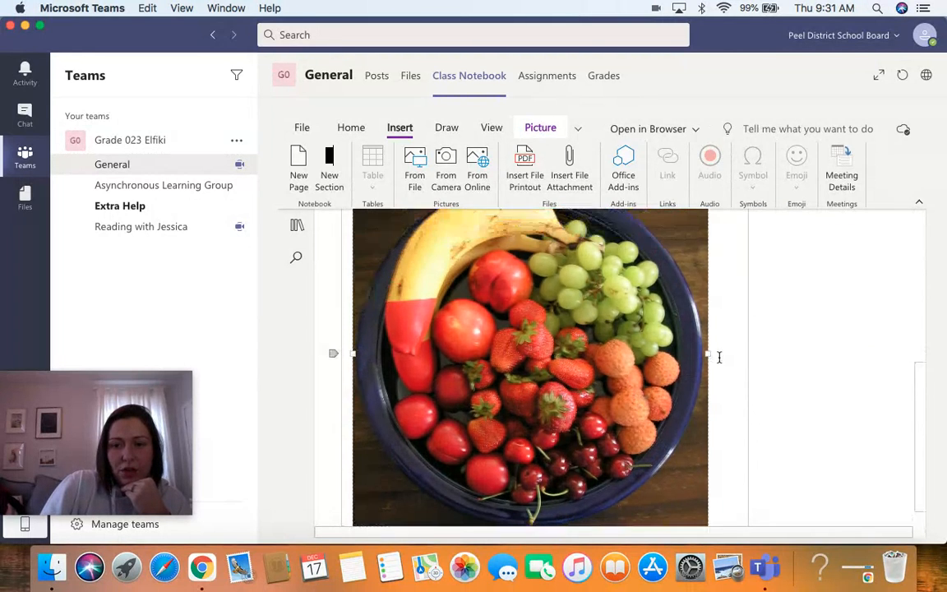
{"action": "scroll", "coordinate": [718, 355], "scroll_direction": "up", "scroll_amount": 10}
{"action": "scroll", "coordinate": [709, 434], "scroll_direction": "down", "scroll_amount": 3}
{"action": "scroll", "coordinate": [699, 360], "scroll_direction": "down", "scroll_amount": 1}
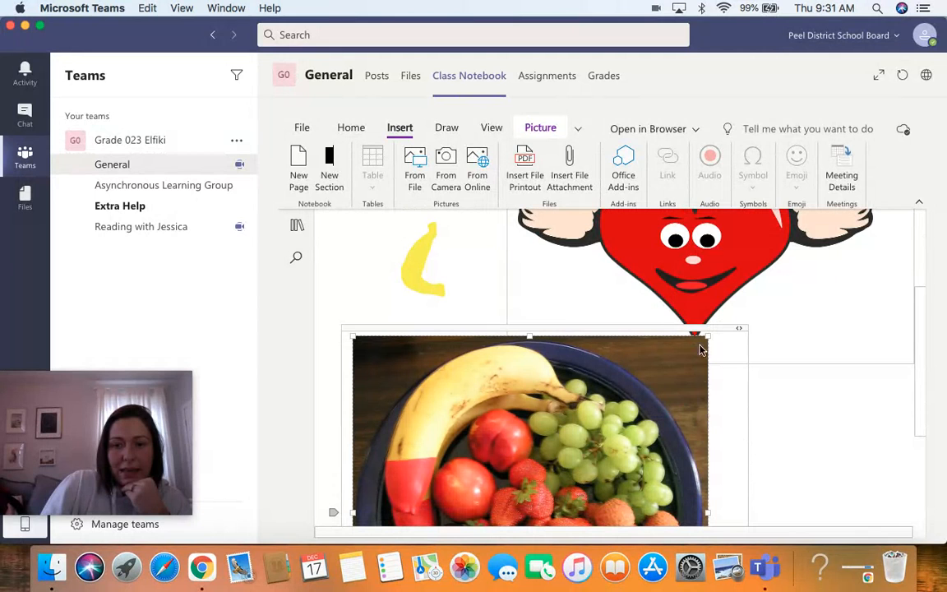
{"action": "left_click_drag", "start_coordinate": [708, 334], "coordinate": [480, 339]}
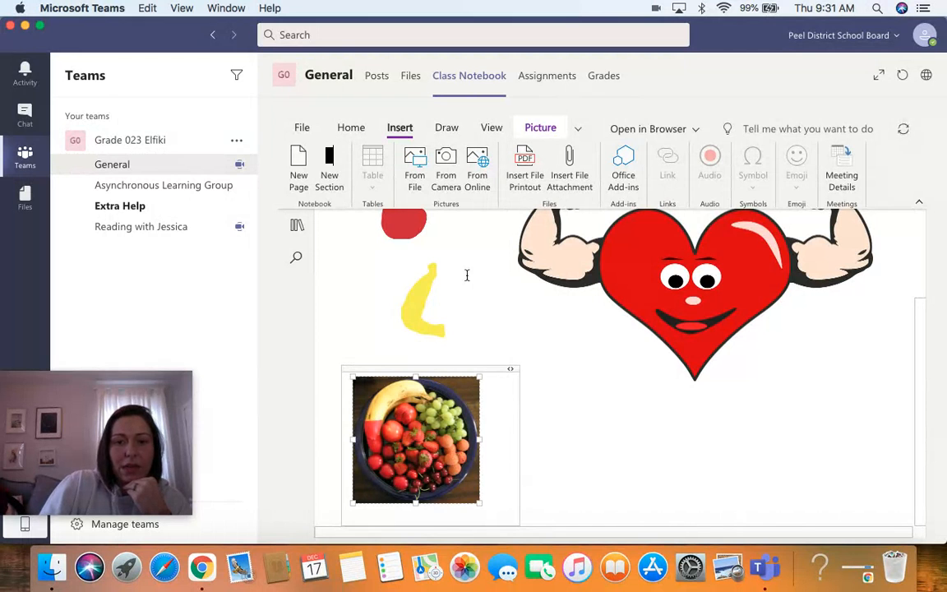
Add the text label Apple beside the drawn apple.
{"action": "scroll", "coordinate": [924, 363], "scroll_direction": "up", "scroll_amount": 3}
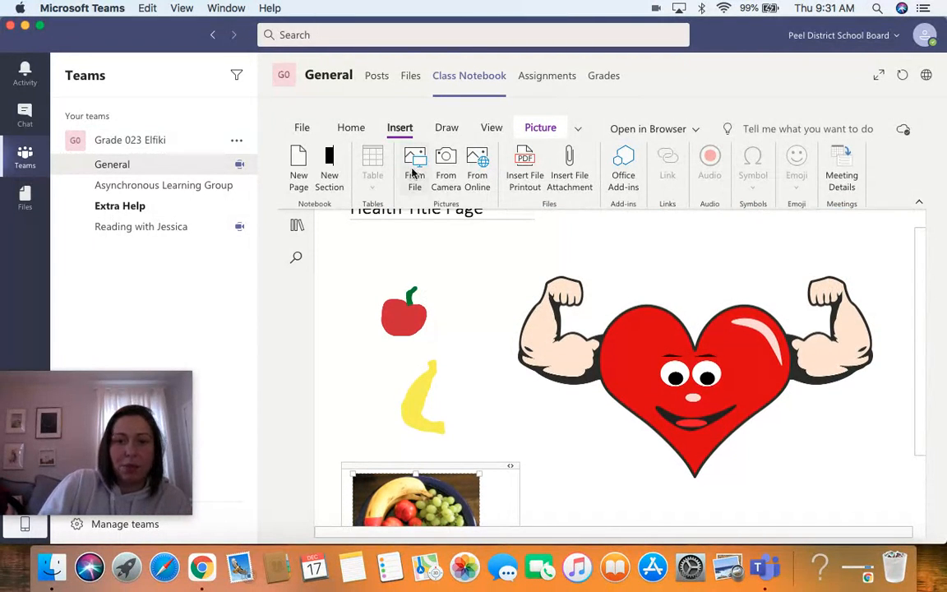
{"action": "left_click", "coordinate": [446, 129]}
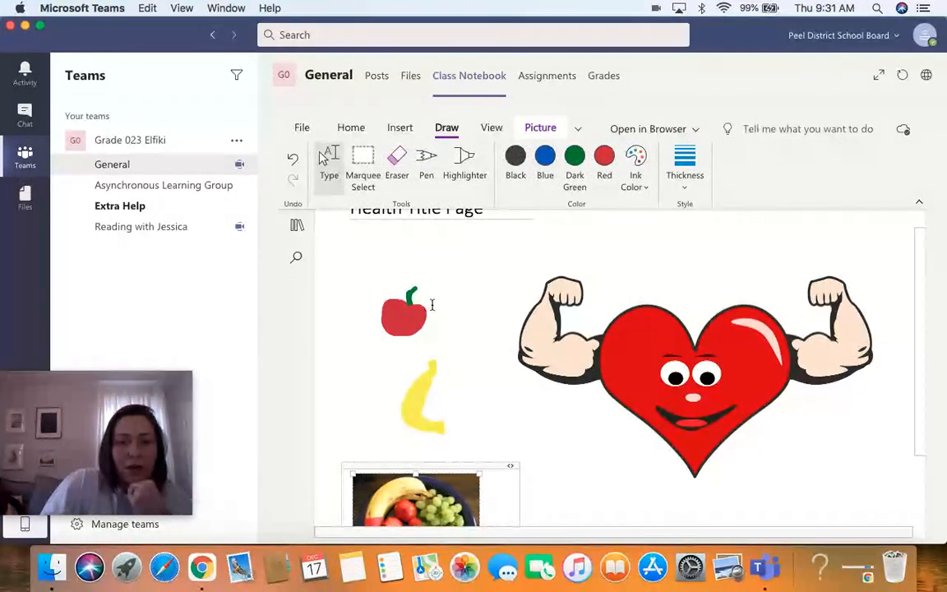
{"action": "left_click", "coordinate": [432, 306]}
{"action": "type", "text": "Apple"}
Select the Apple label and change its font to Abadi.
{"action": "left_click_drag", "start_coordinate": [460, 312], "coordinate": [390, 302]}
{"action": "left_click", "coordinate": [536, 269]}
{"action": "left_click", "coordinate": [537, 420]}
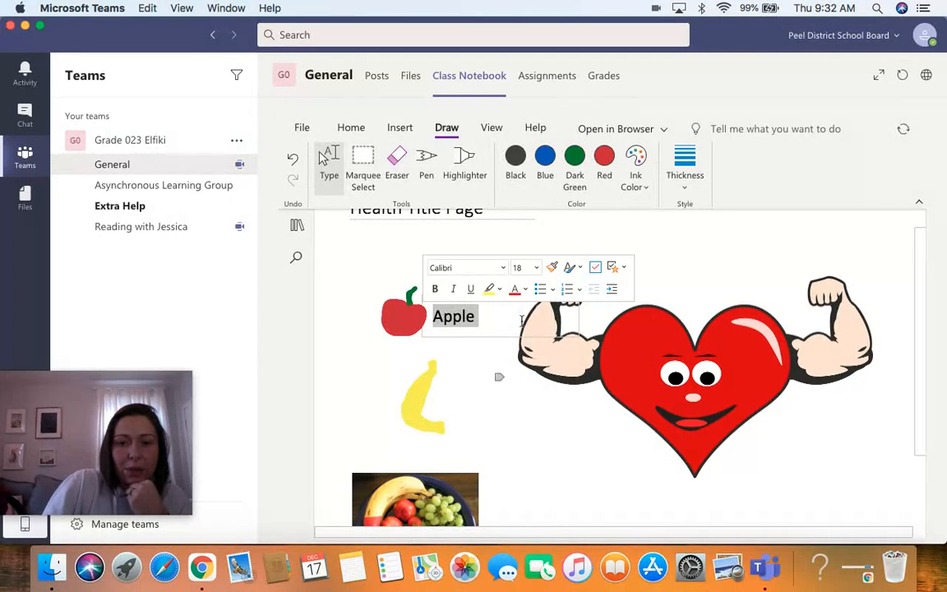
{"action": "left_click", "coordinate": [503, 269]}
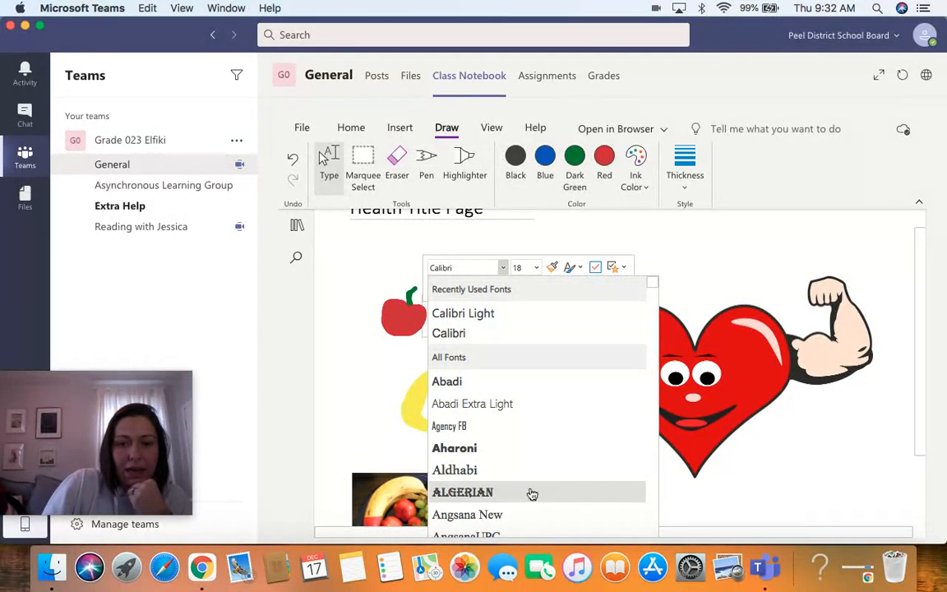
{"action": "left_click", "coordinate": [500, 383]}
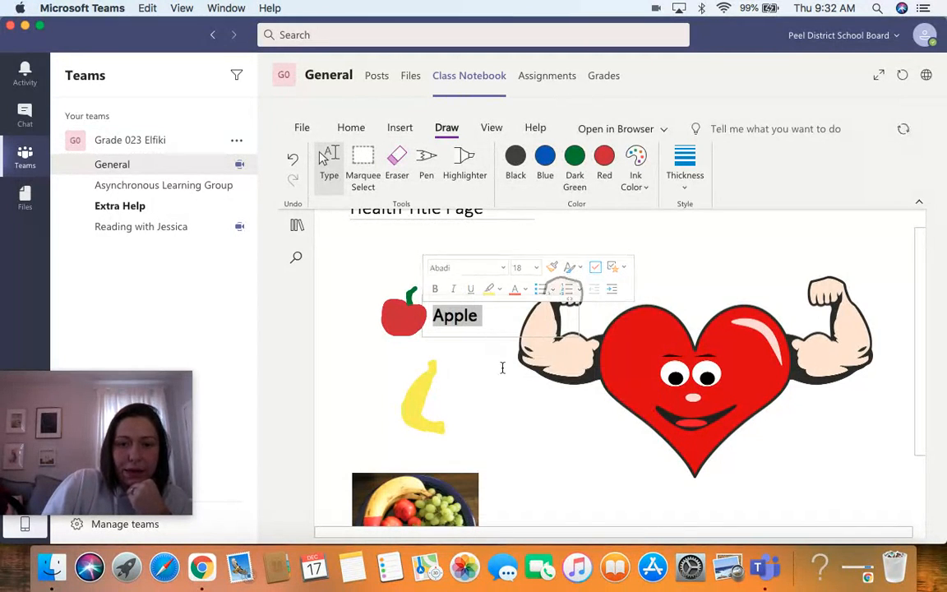
Scribble a yellow Pen stroke across the page and remove it with the Eraser.
{"action": "left_click", "coordinate": [428, 171]}
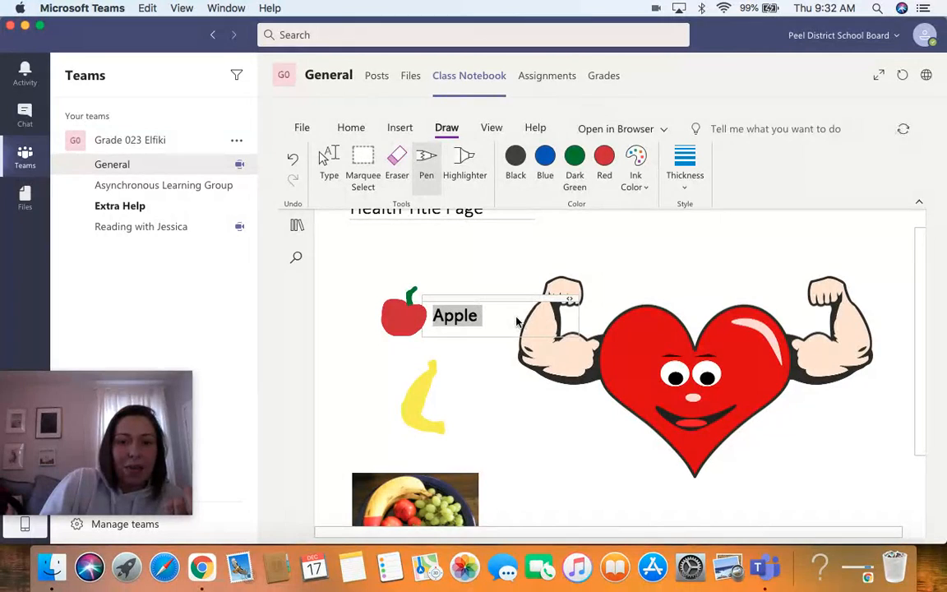
{"action": "mouse_move", "coordinate": [514, 302]}
{"action": "left_mouse_down"}
{"action": "mouse_move", "coordinate": [608, 311]}
{"action": "mouse_move", "coordinate": [467, 456]}
{"action": "mouse_move", "coordinate": [721, 385]}
{"action": "mouse_move", "coordinate": [473, 388]}
{"action": "mouse_move", "coordinate": [600, 329]}
{"action": "mouse_move", "coordinate": [641, 386]}
{"action": "left_mouse_up"}
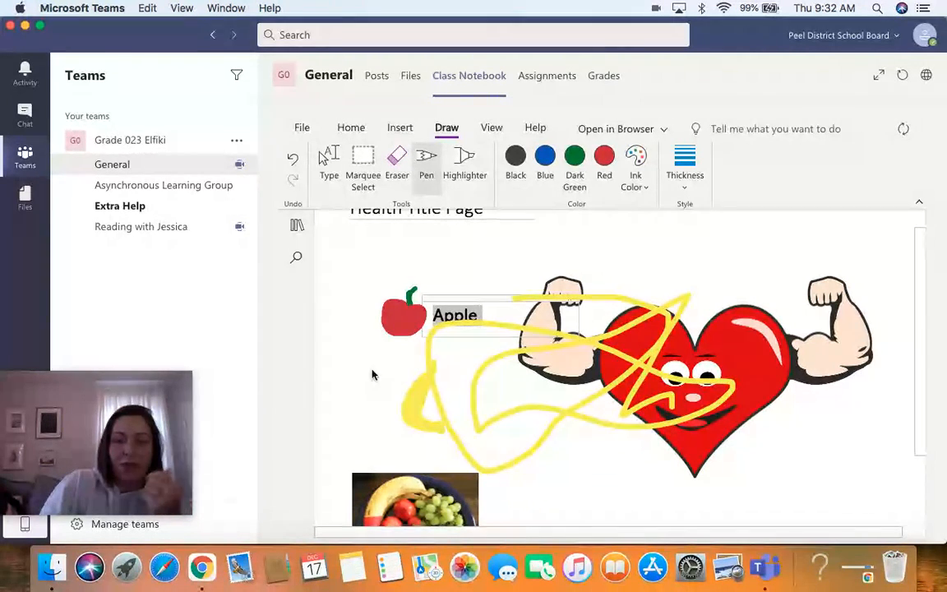
{"action": "left_click", "coordinate": [396, 161]}
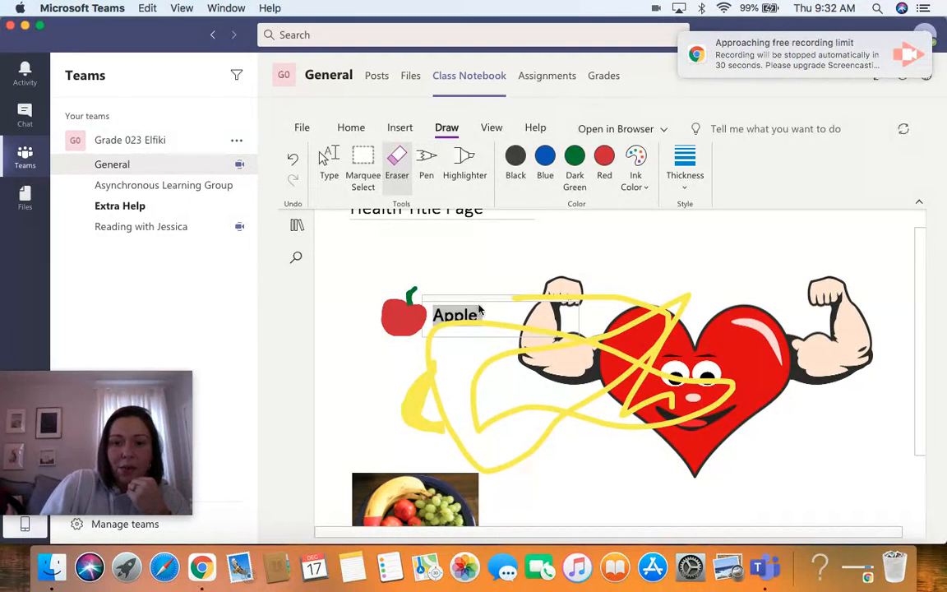
{"action": "left_click", "coordinate": [427, 350]}
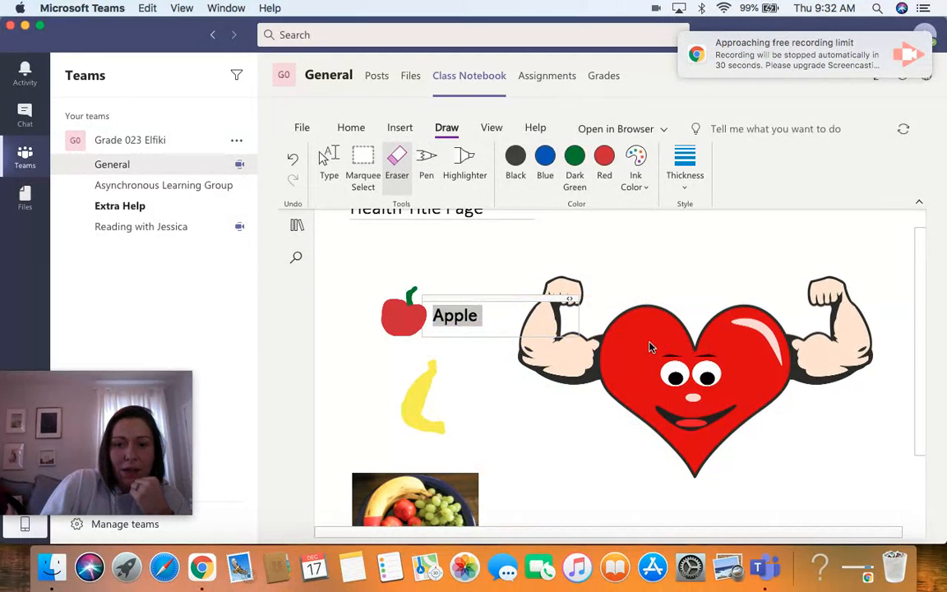
Draw a dark green Pen scribble across the page and undo it.
{"action": "left_click", "coordinate": [426, 160]}
{"action": "left_click", "coordinate": [575, 156]}
{"action": "left_click_drag", "start_coordinate": [711, 357], "coordinate": [361, 378]}
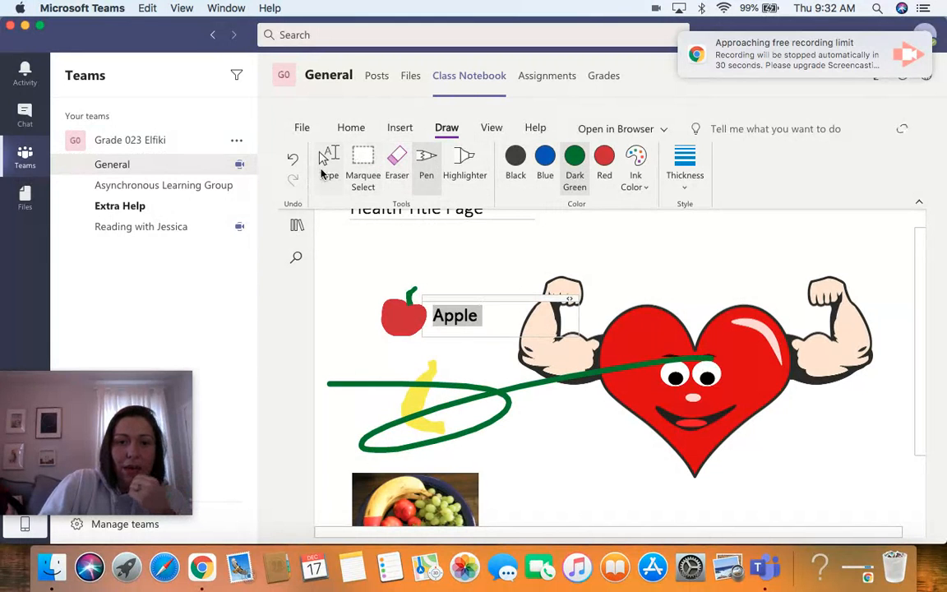
{"action": "left_click", "coordinate": [293, 159]}
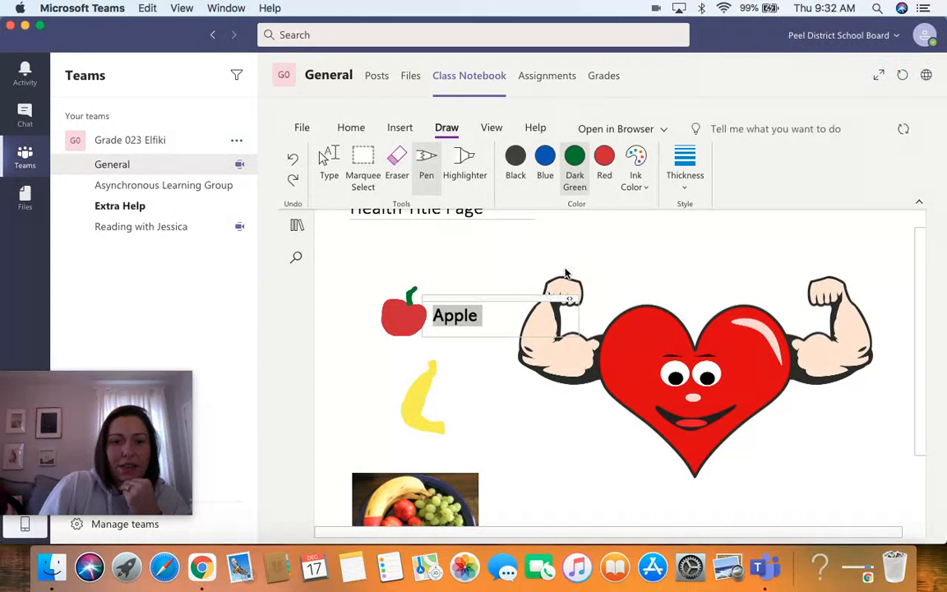
Open the notebook's section and page navigation.
{"action": "left_click", "coordinate": [298, 228]}
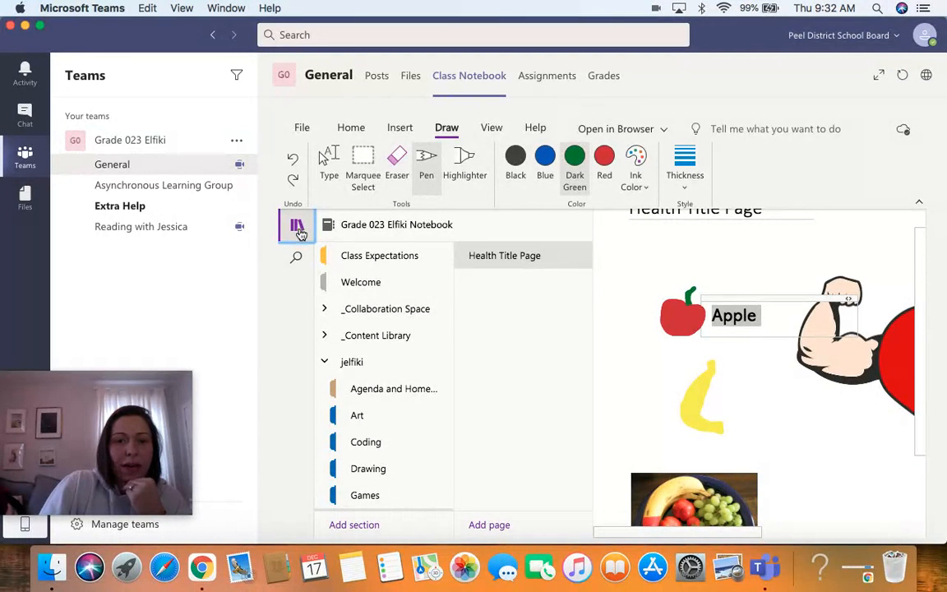